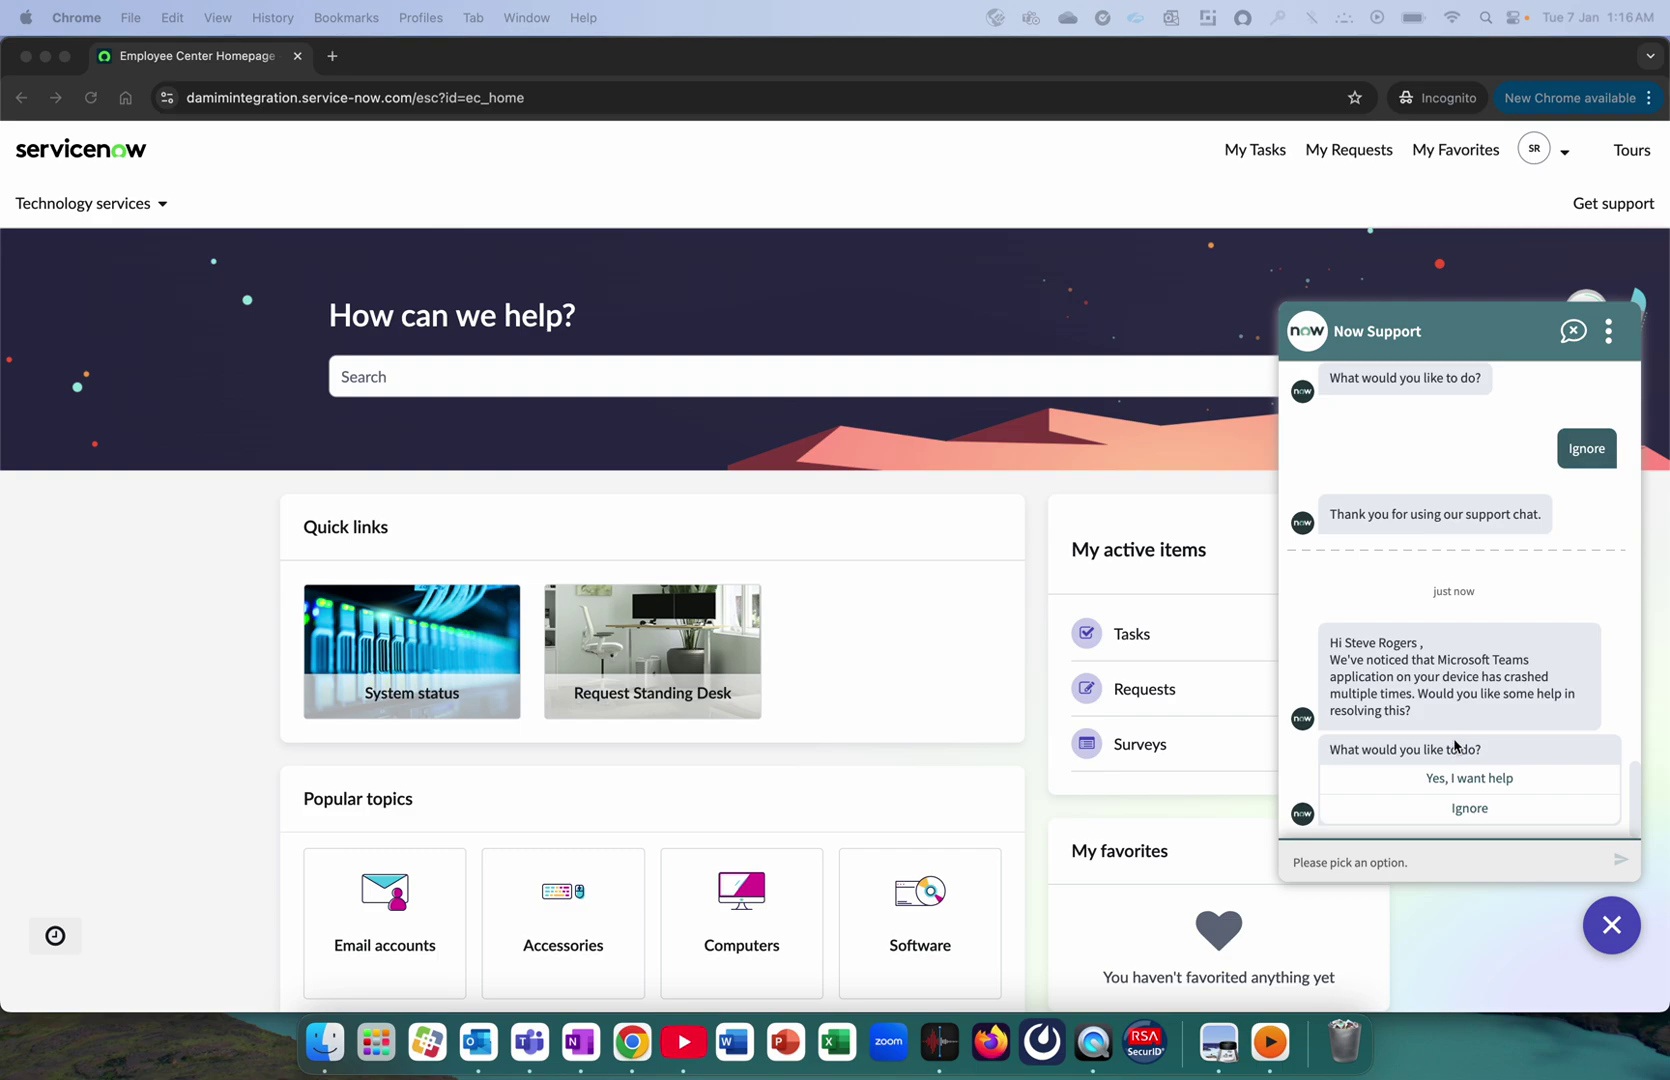
Step: Accept help for the Teams crash, report it didn't help, decline an incident and skip rating
click(1452, 785)
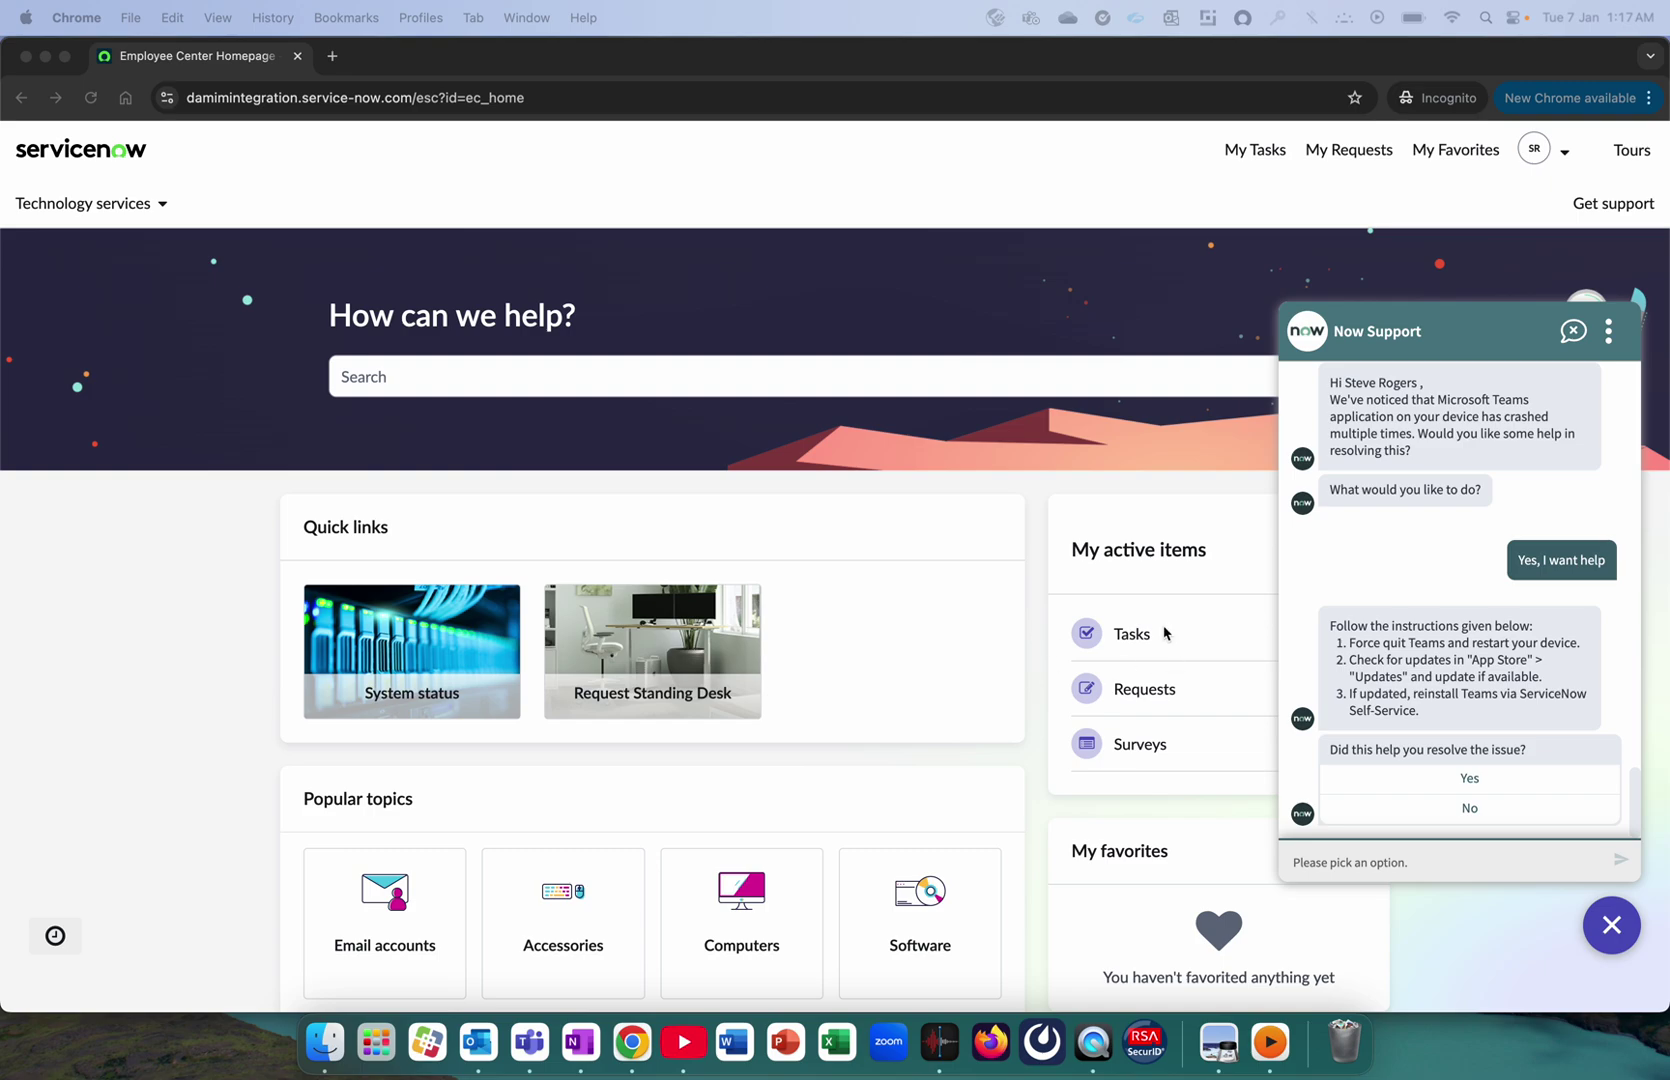
click(1441, 823)
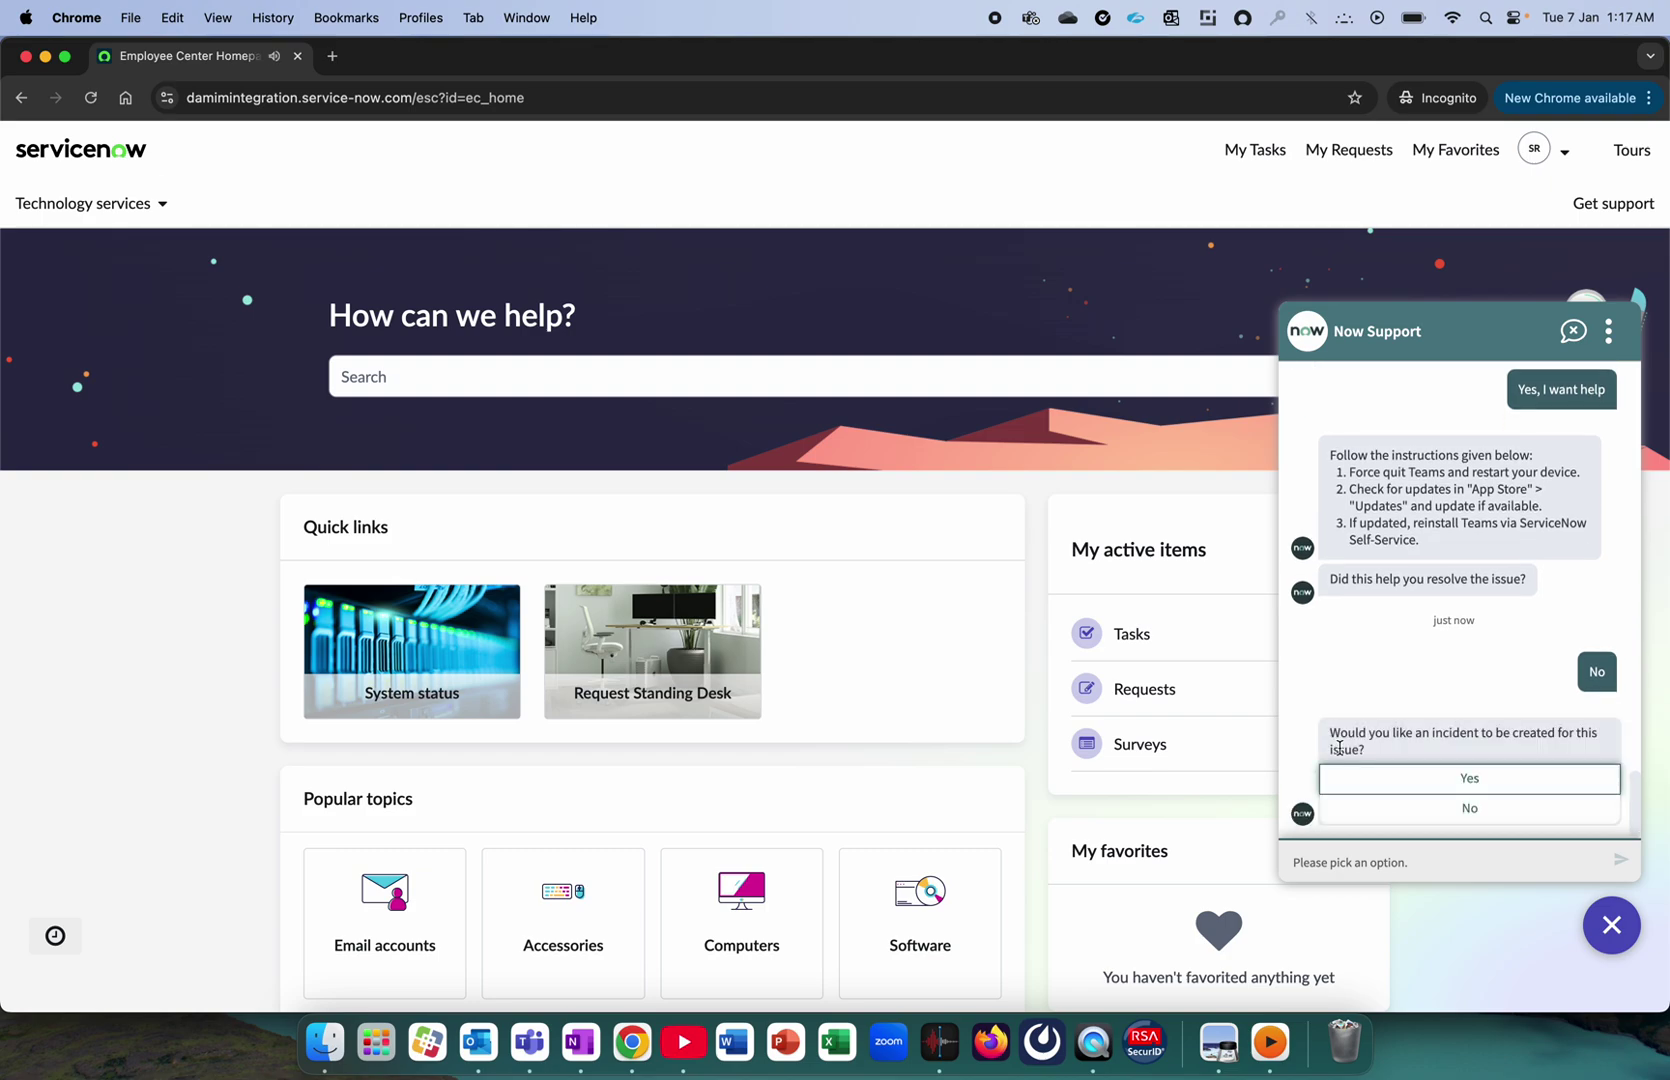
click(1430, 811)
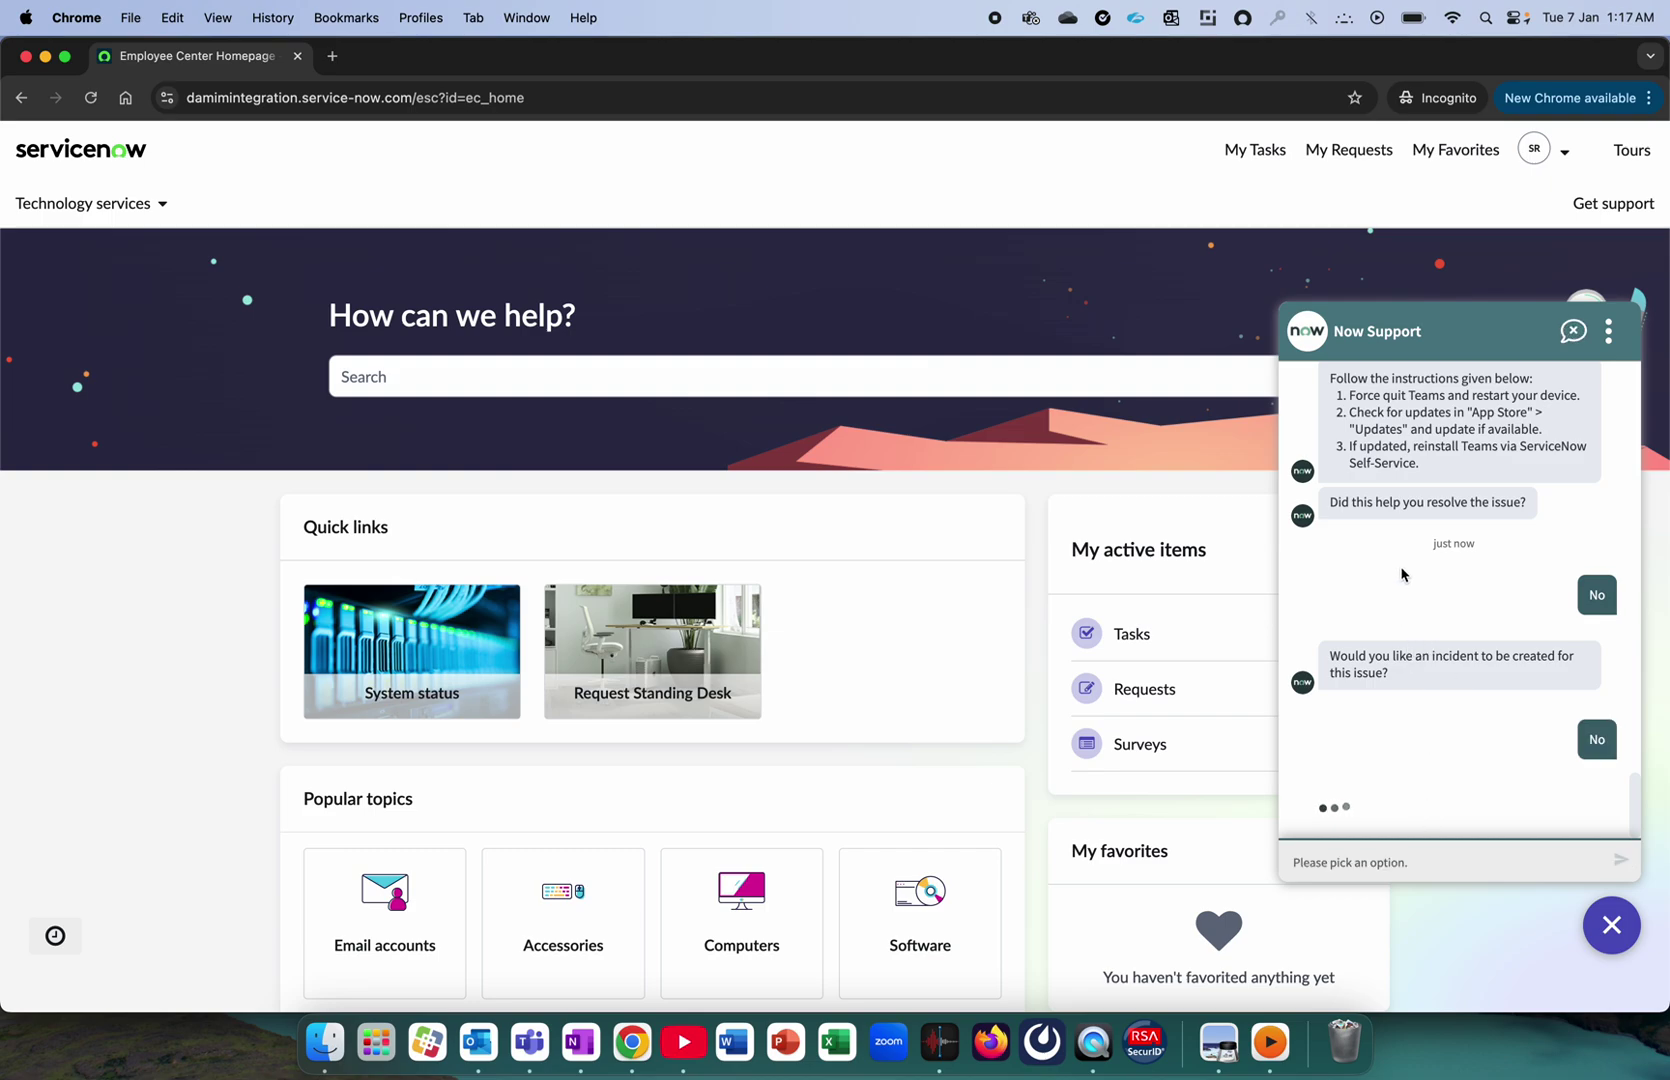
click(1456, 803)
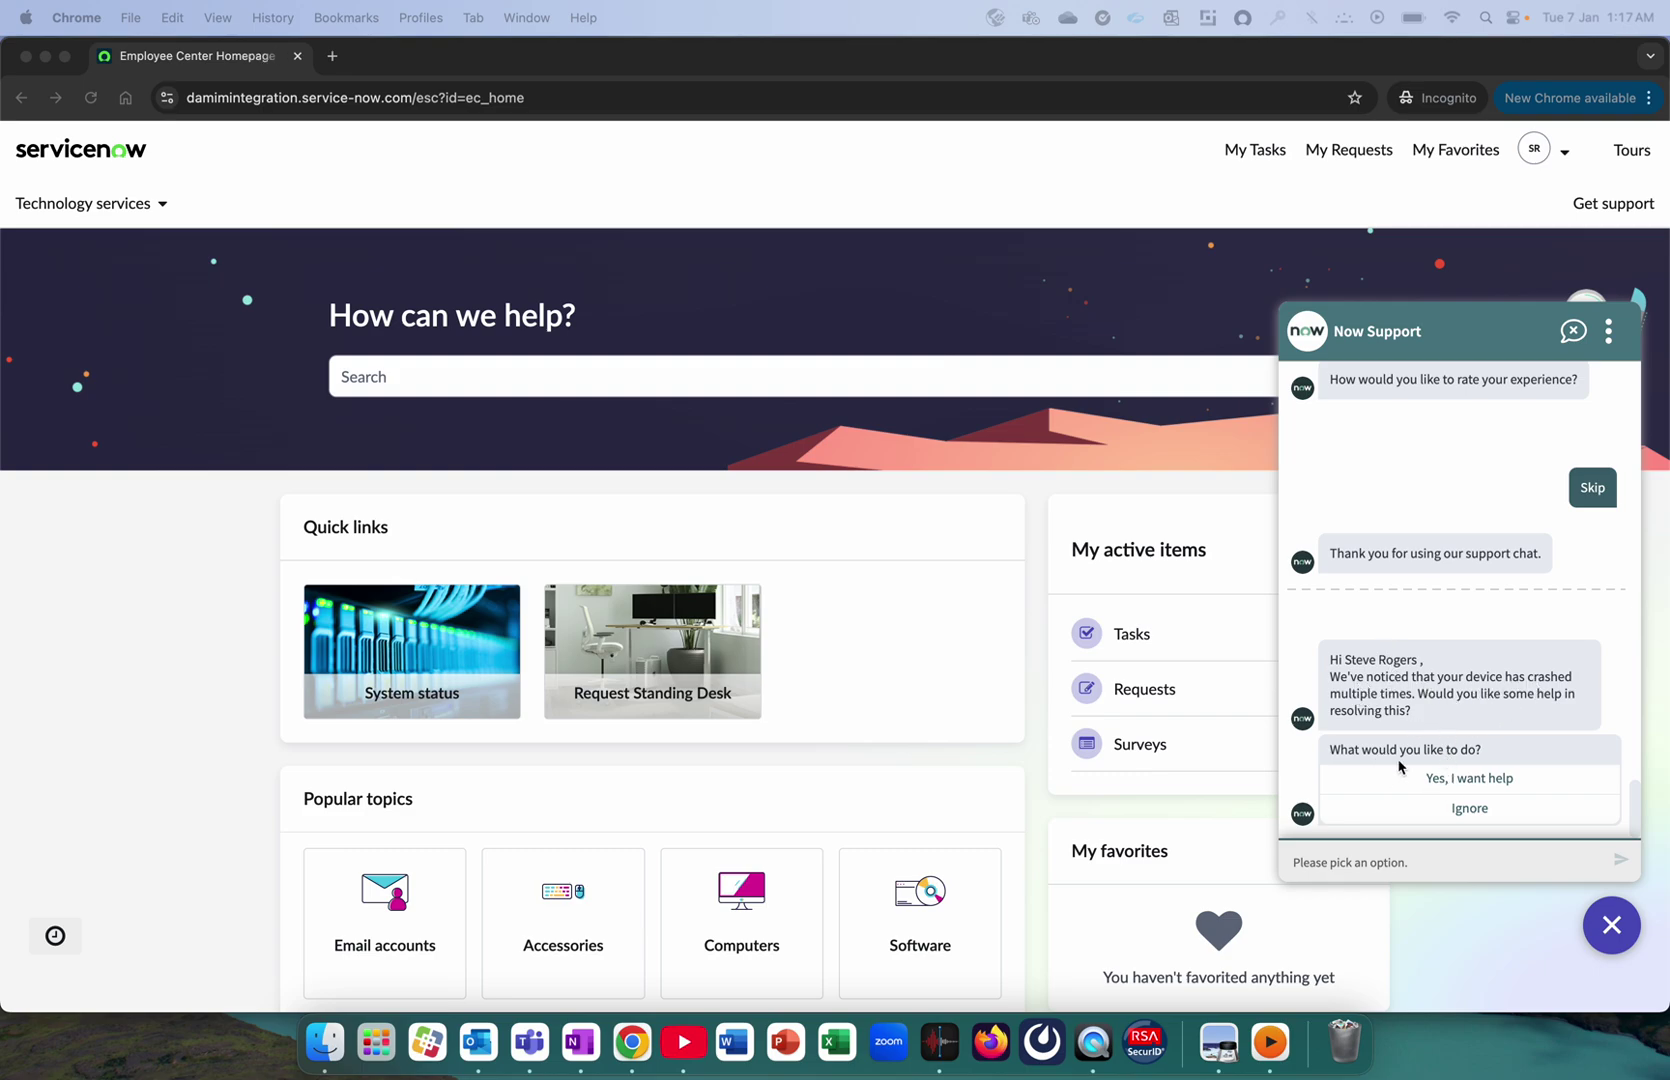
Step: Accept help for the repeated device crashes and confirm the suggested steps worked
click(1487, 779)
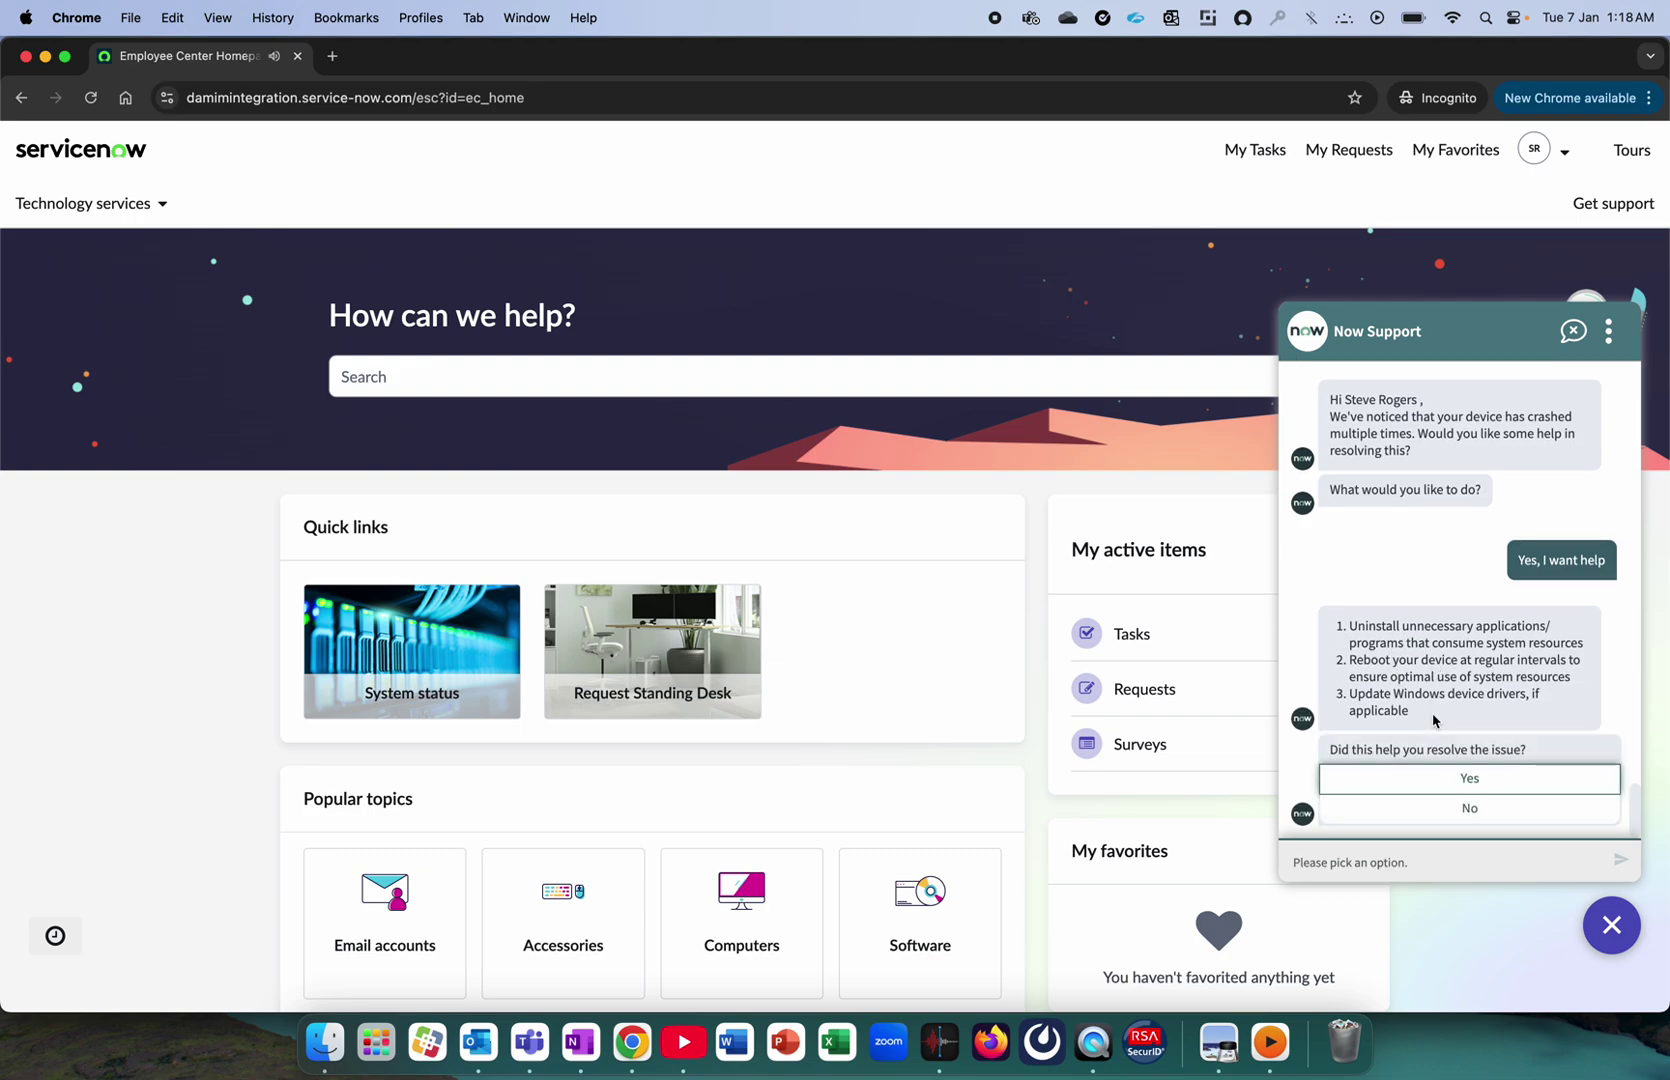
click(1445, 779)
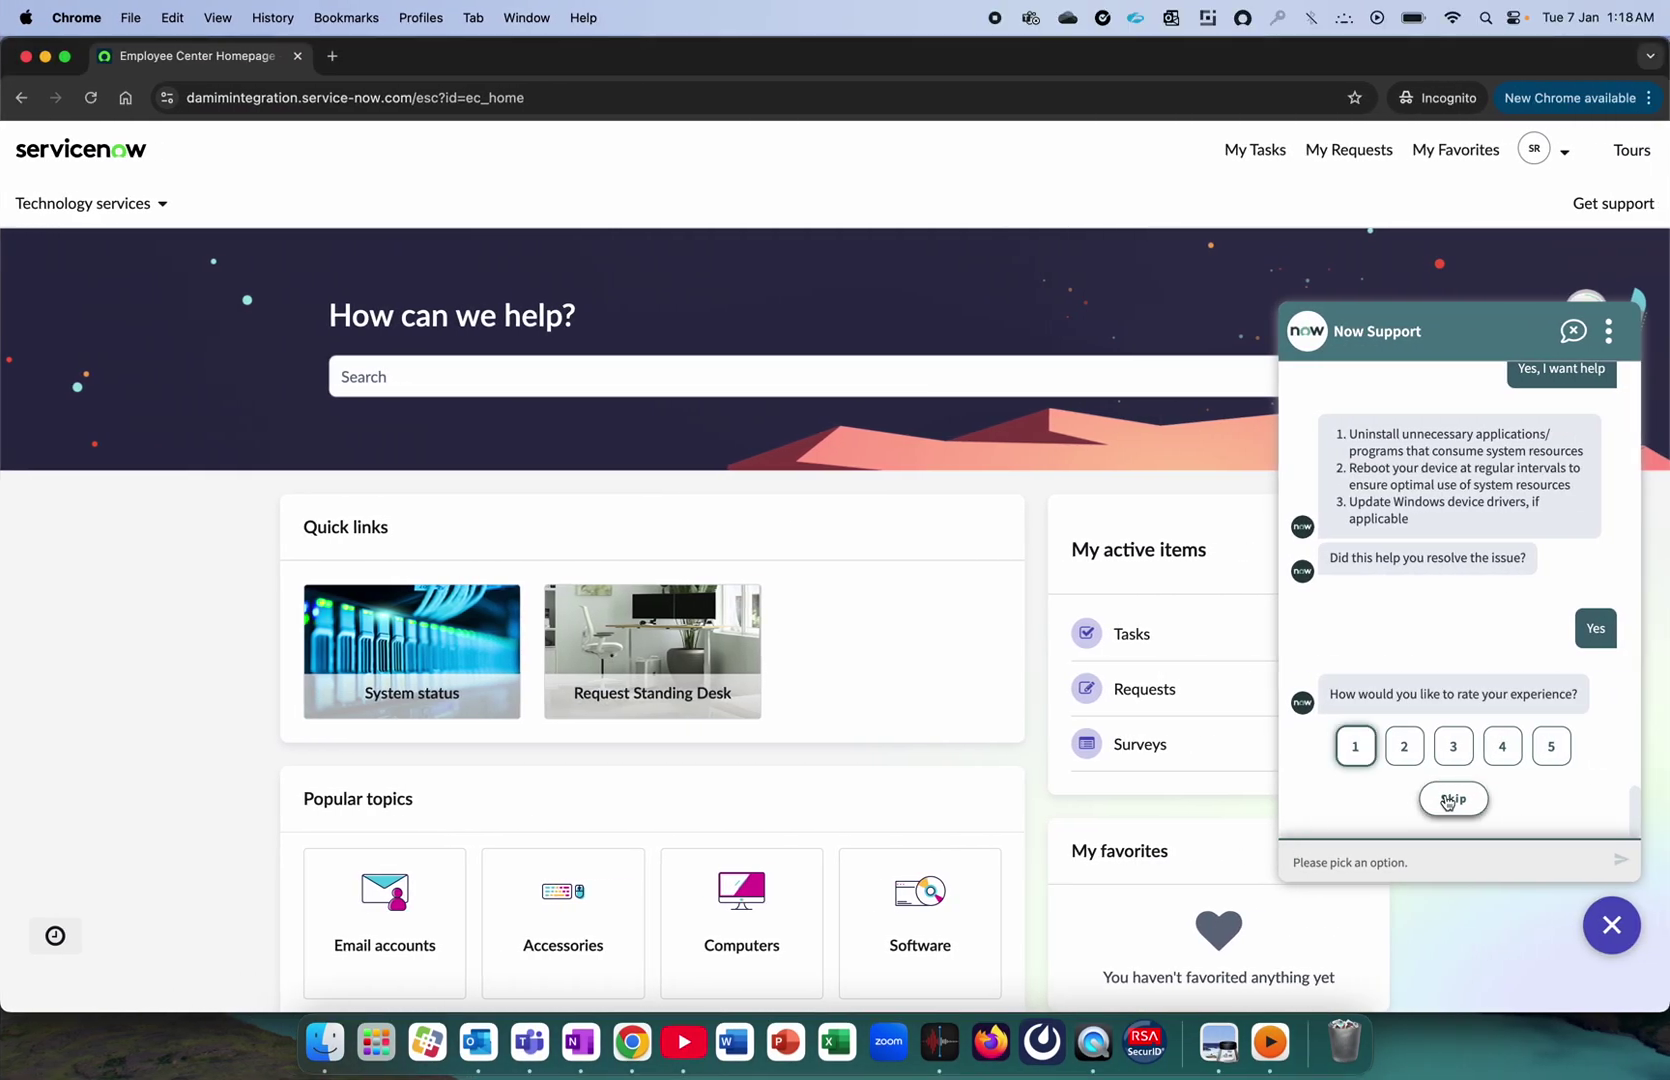
Step: Skip rating the device-crash chat
click(1449, 805)
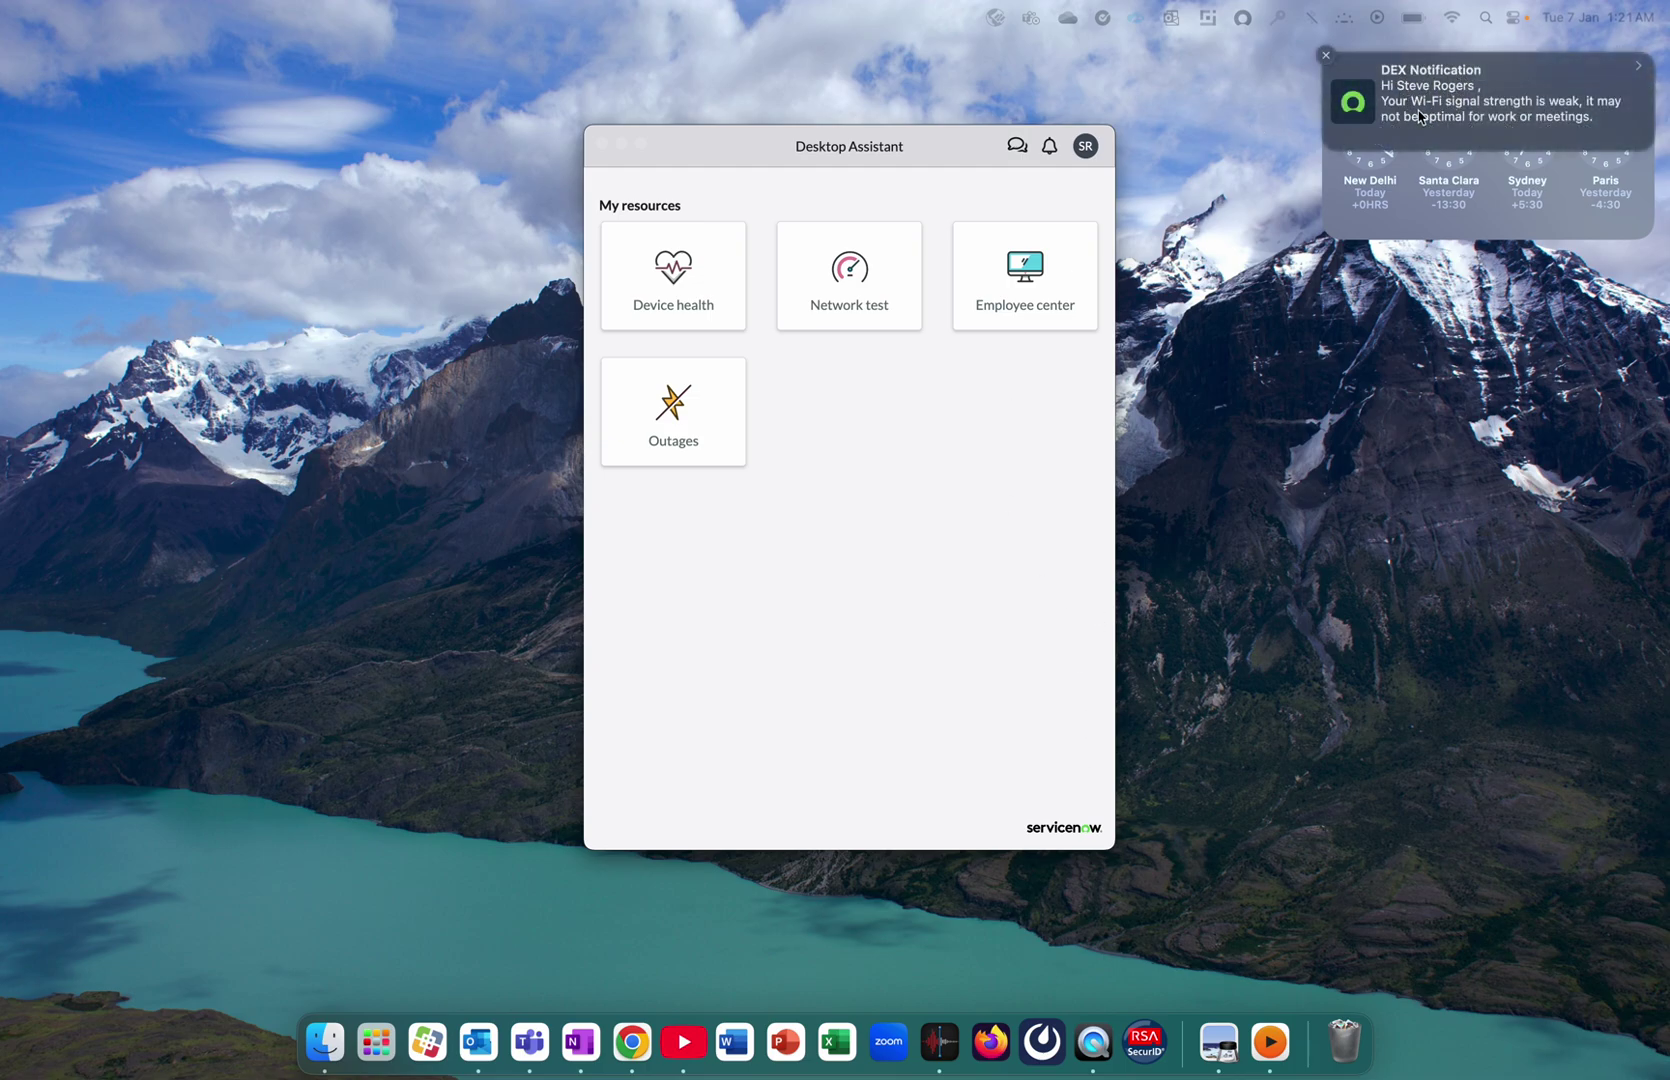
Step: Expand the weak Wi-Fi notification and open the Desktop Assistant's recent notifications list
click(1640, 69)
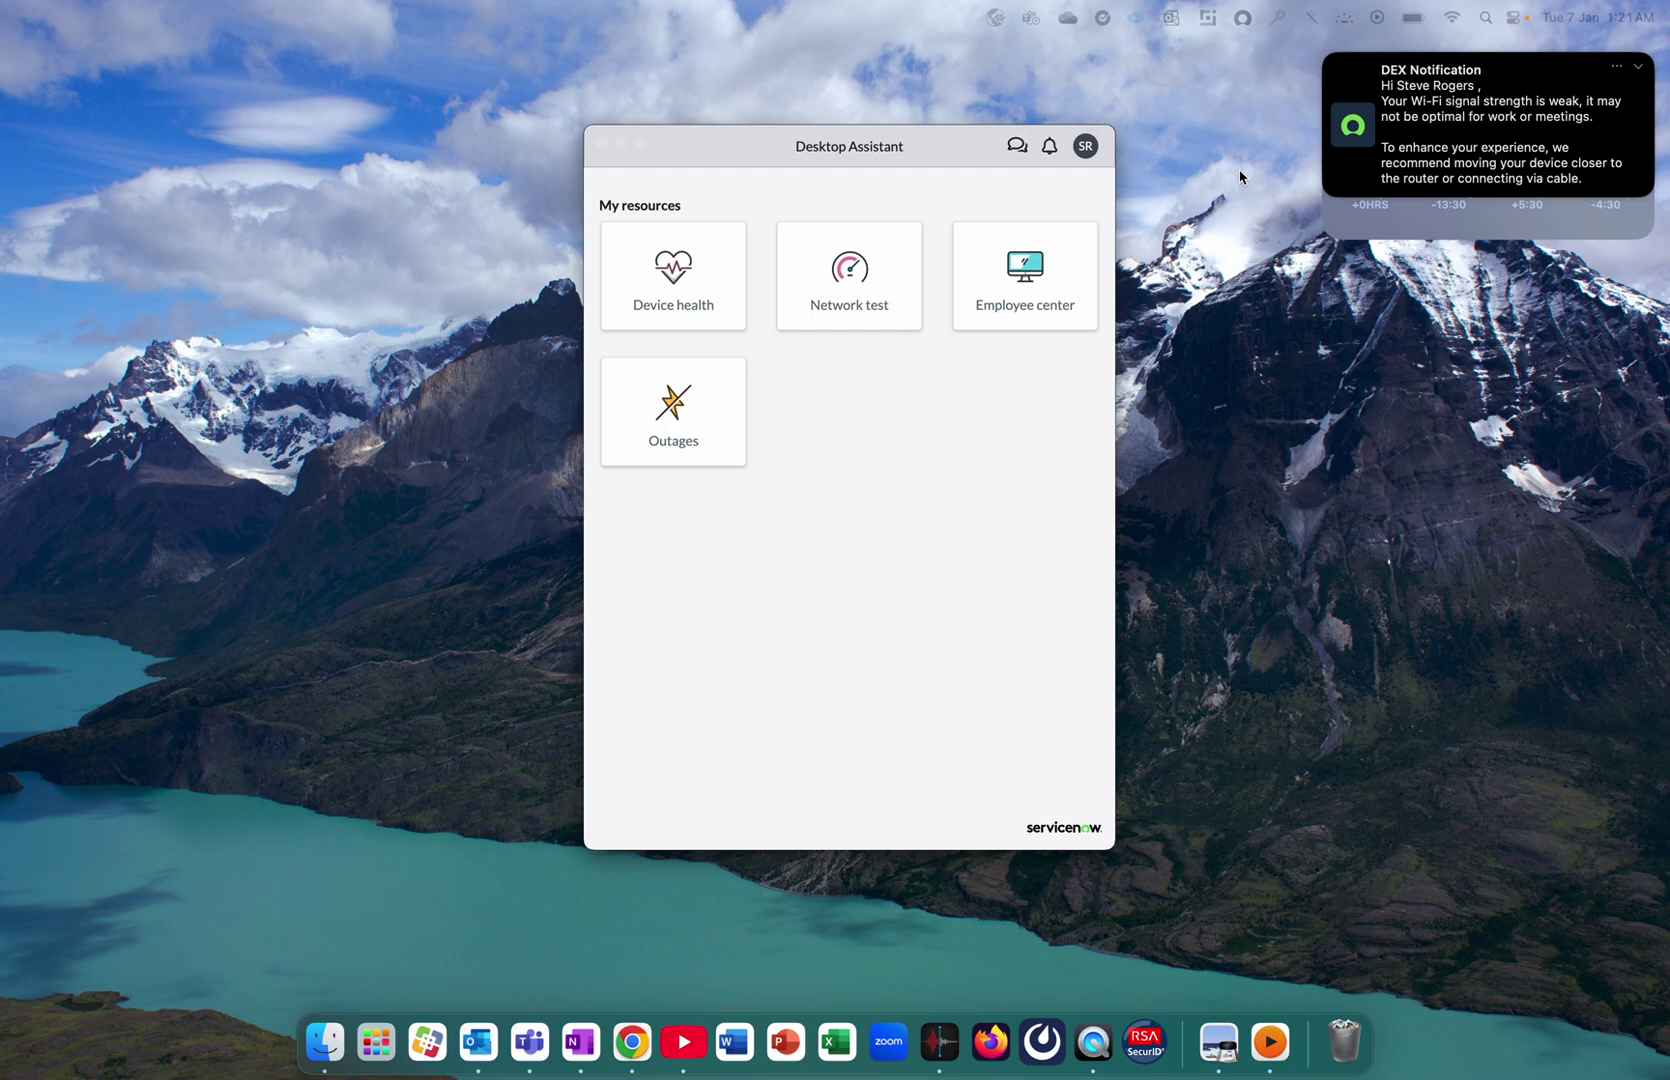
click(1048, 157)
click(1050, 150)
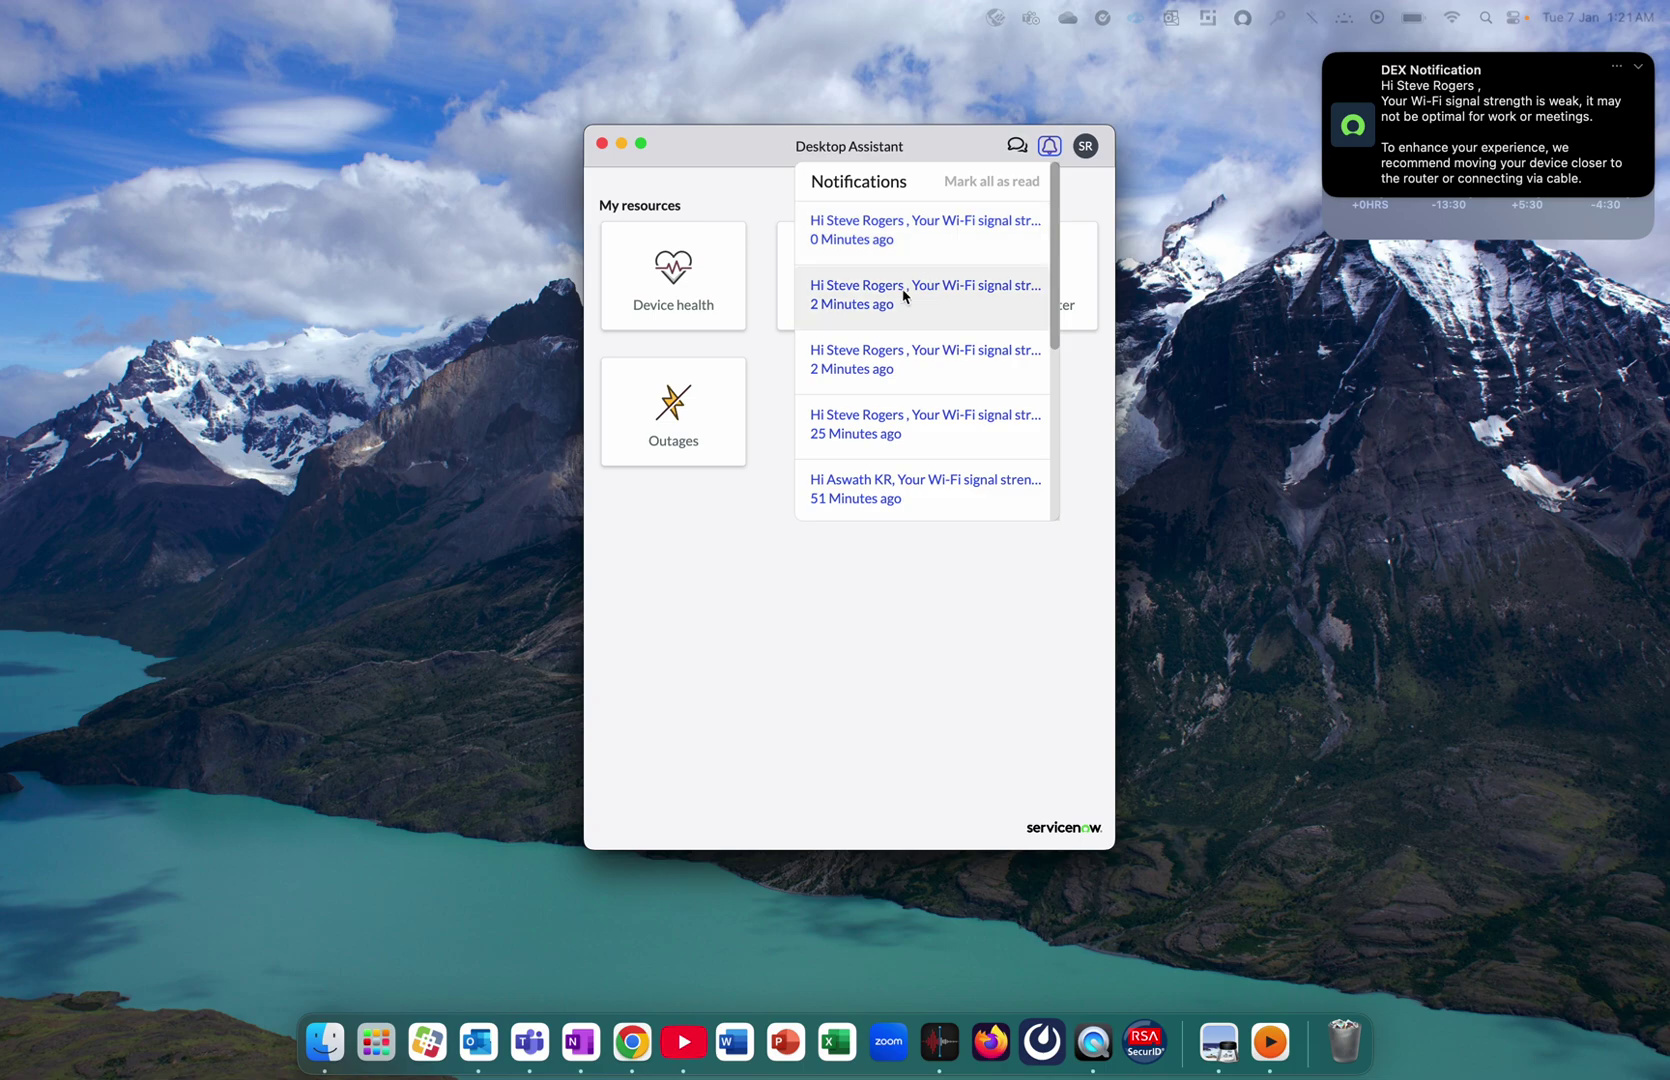
Step: Close the notifications list and switch back to the Now Support chat in the browser
click(771, 604)
key(ctrl+Left)
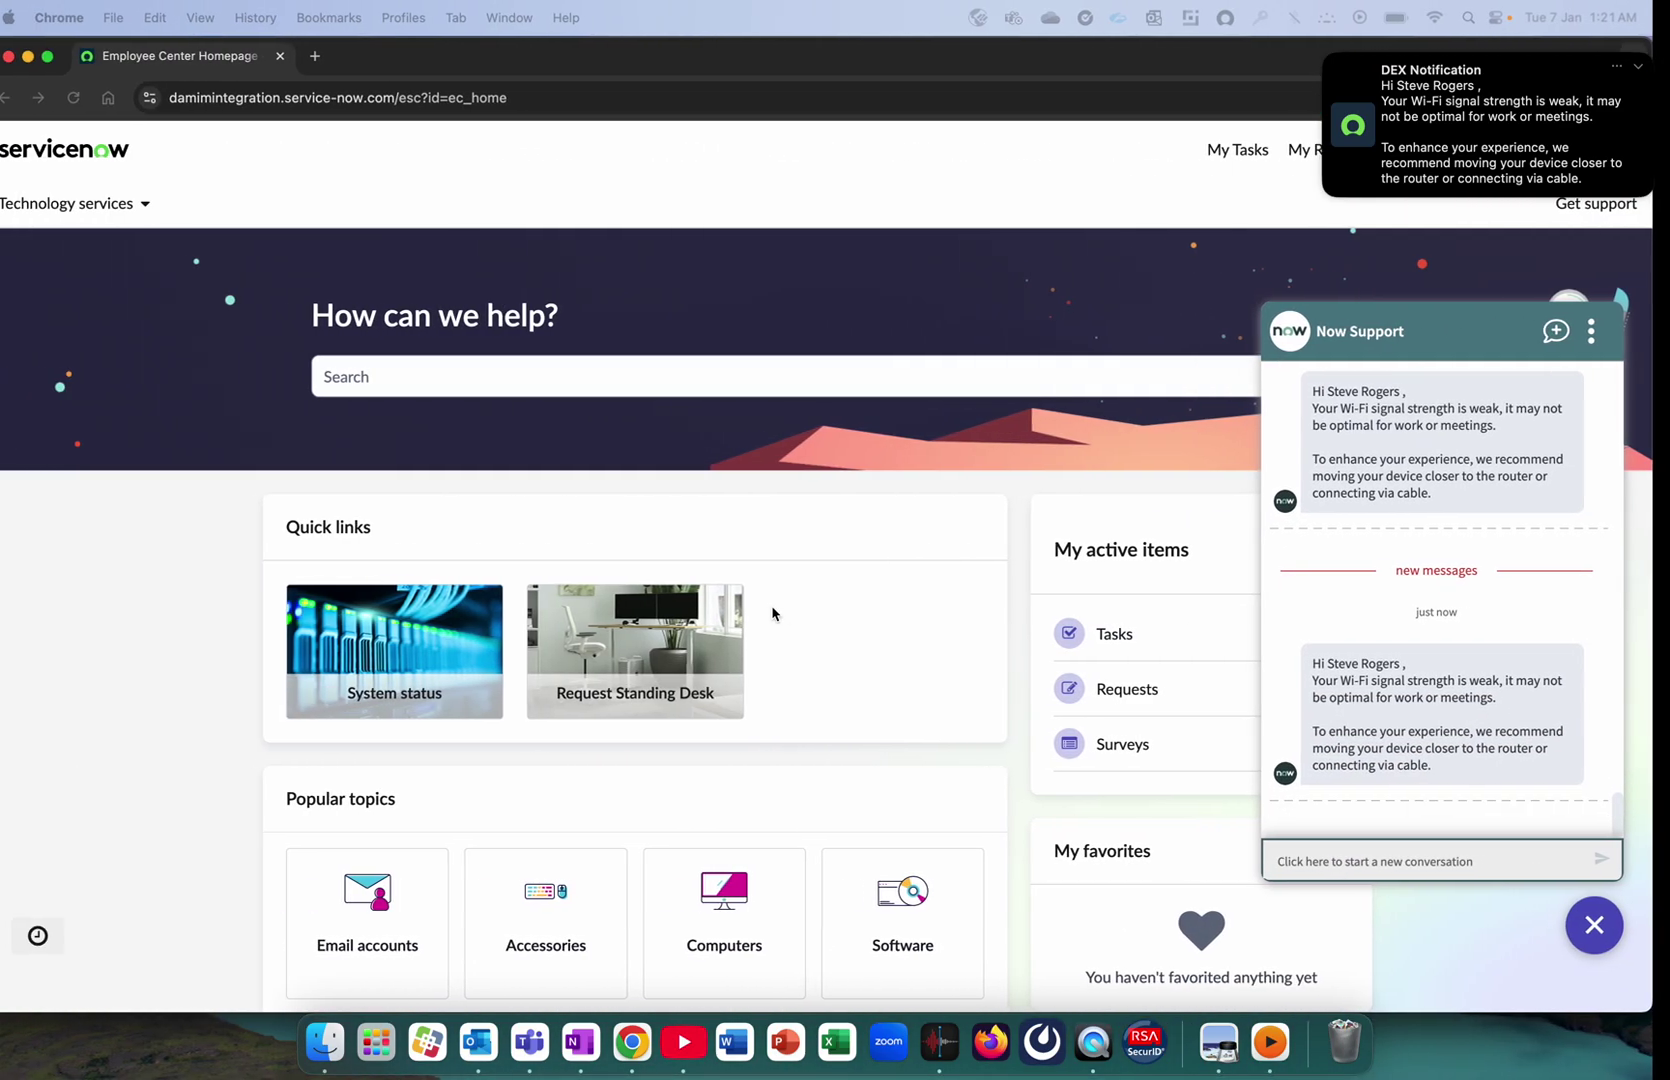